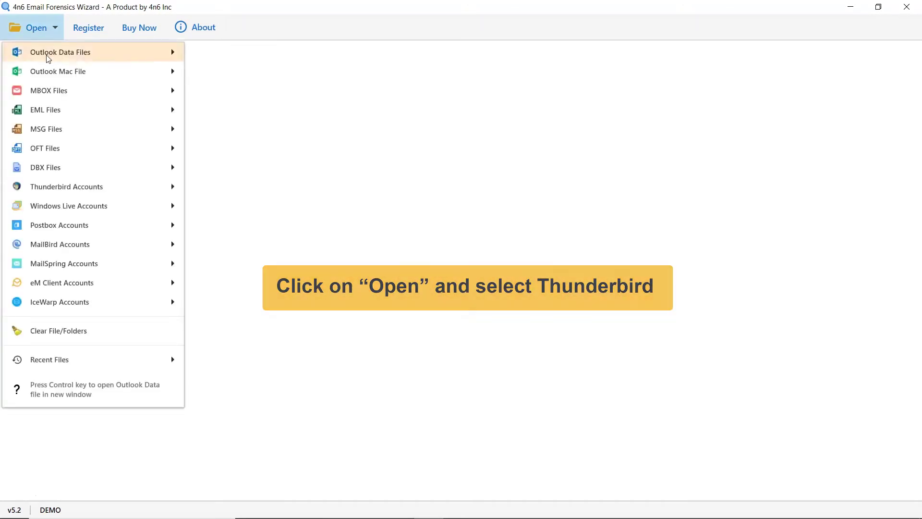
Step: Load the configured Thunderbird account, listing INBOX (36), All Mail (38) and Sent Mail (3)
{"action": "mouse_move", "coordinate": [68, 185]}
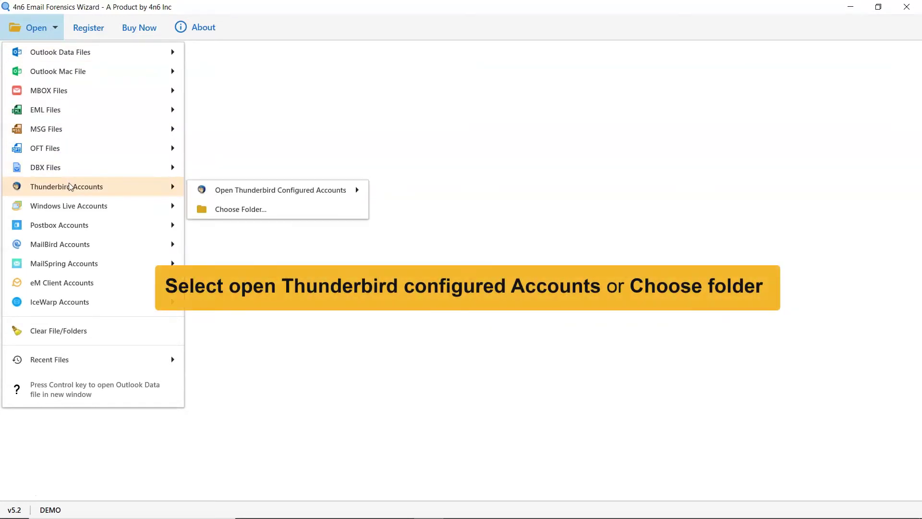
{"action": "mouse_move", "coordinate": [222, 198]}
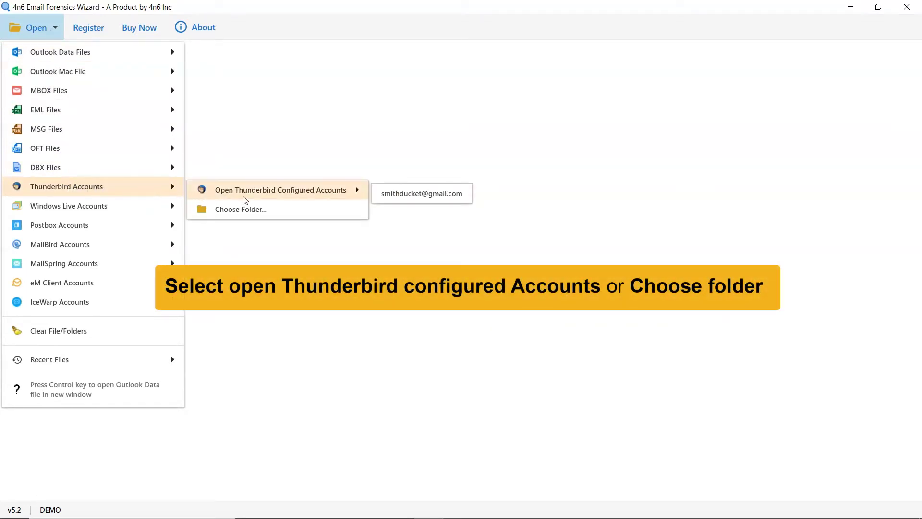
{"action": "left_click", "coordinate": [403, 195]}
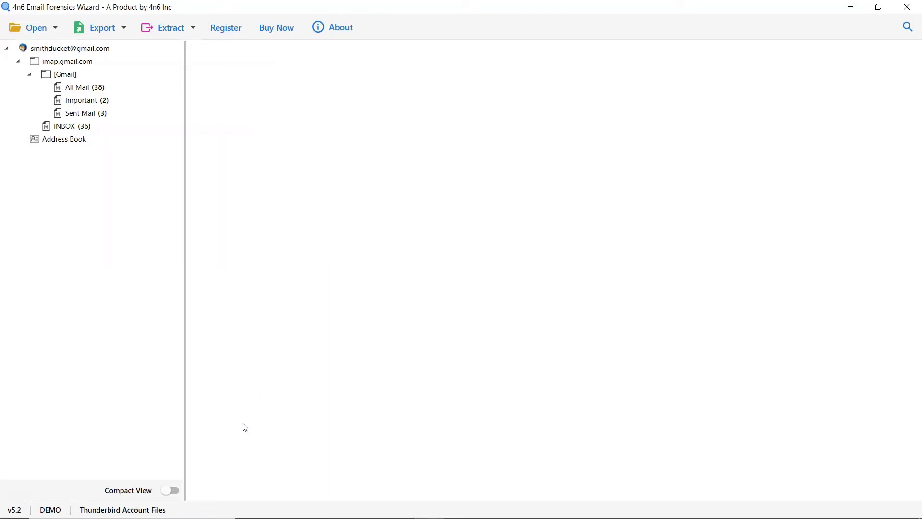
{"action": "left_click", "coordinate": [171, 490]}
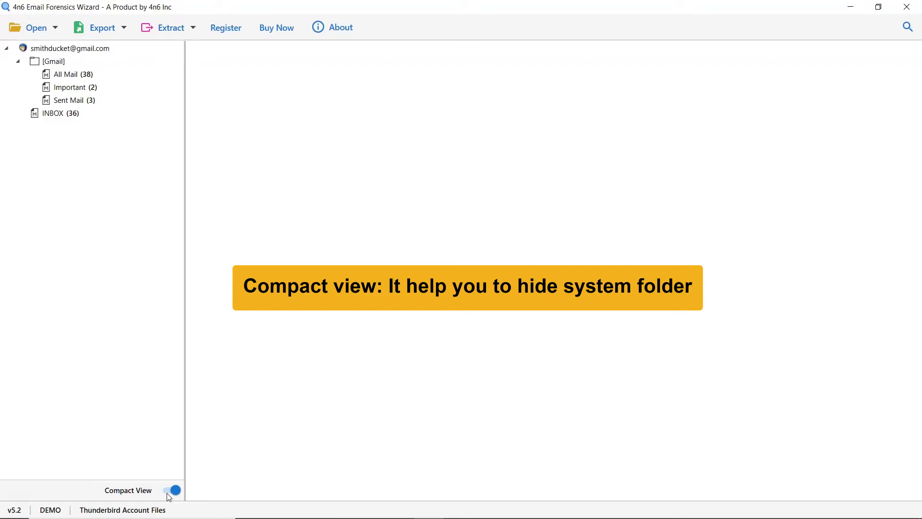
{"action": "left_click", "coordinate": [168, 495]}
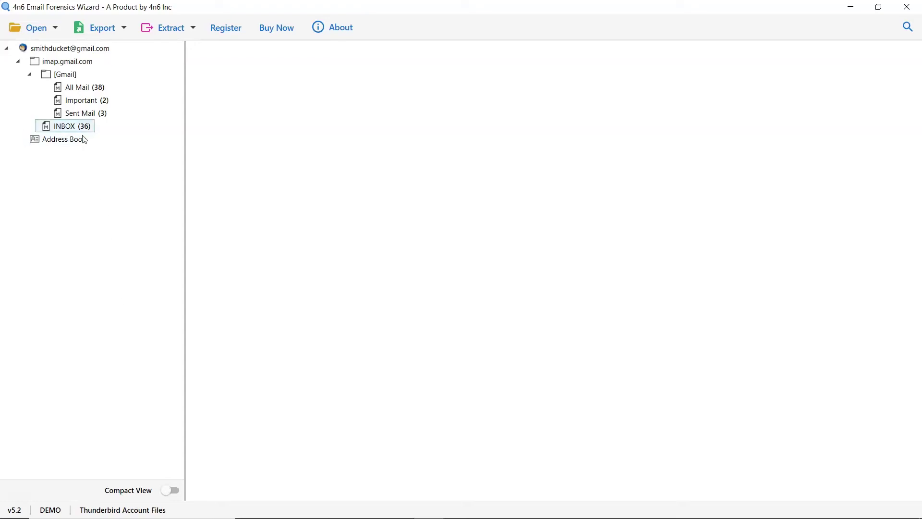
Step: Preview All Mail, Important and Sent Mail, ending on INBOX's 36 messages
{"action": "left_click", "coordinate": [68, 90]}
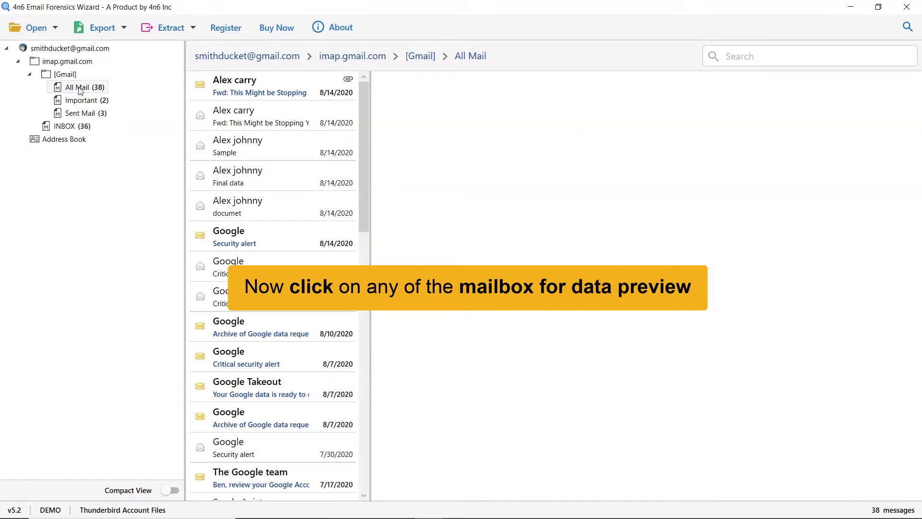
{"action": "left_click", "coordinate": [81, 101]}
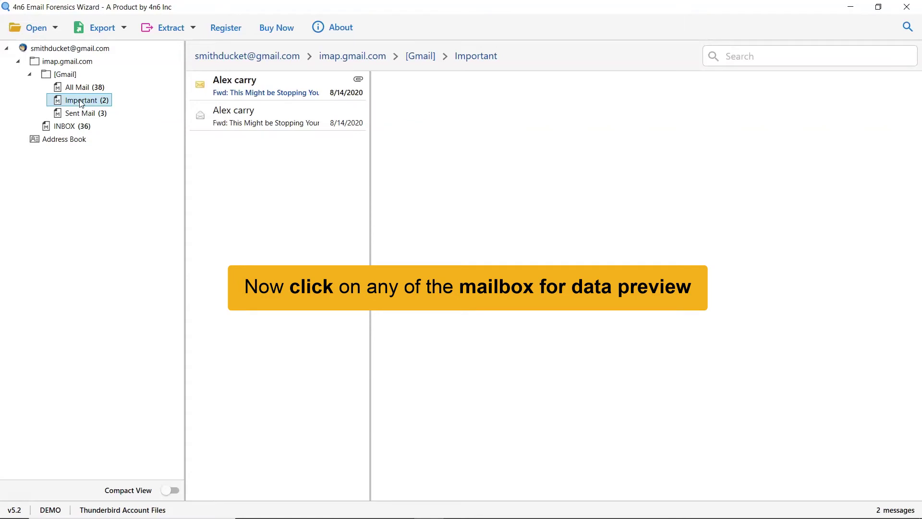
{"action": "left_click", "coordinate": [83, 113]}
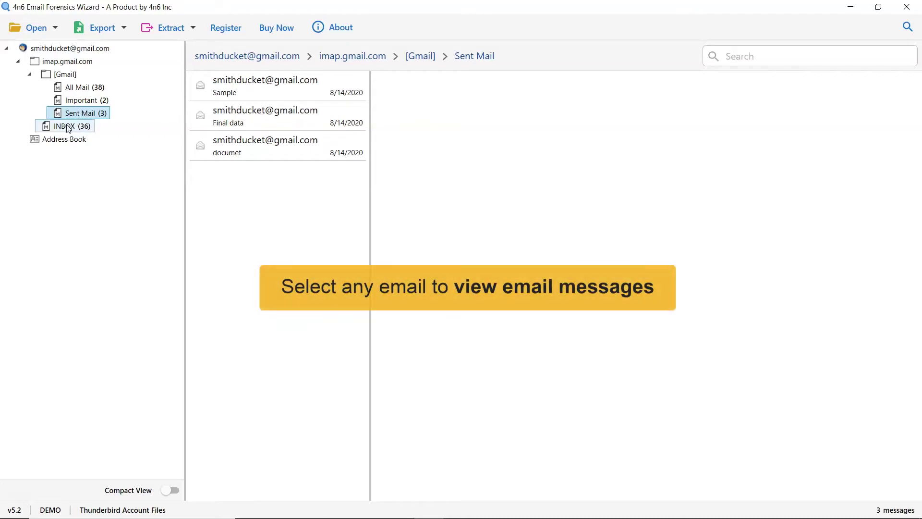
{"action": "left_click", "coordinate": [67, 127]}
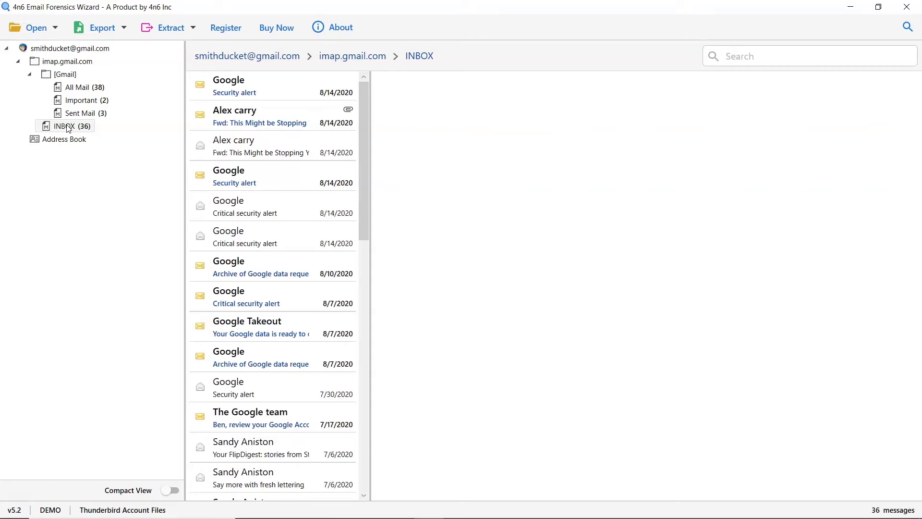
Step: Open 'Fwd: This Might be Stopping Your Growth' and check the DOC attachment's save options
{"action": "left_click", "coordinate": [257, 123]}
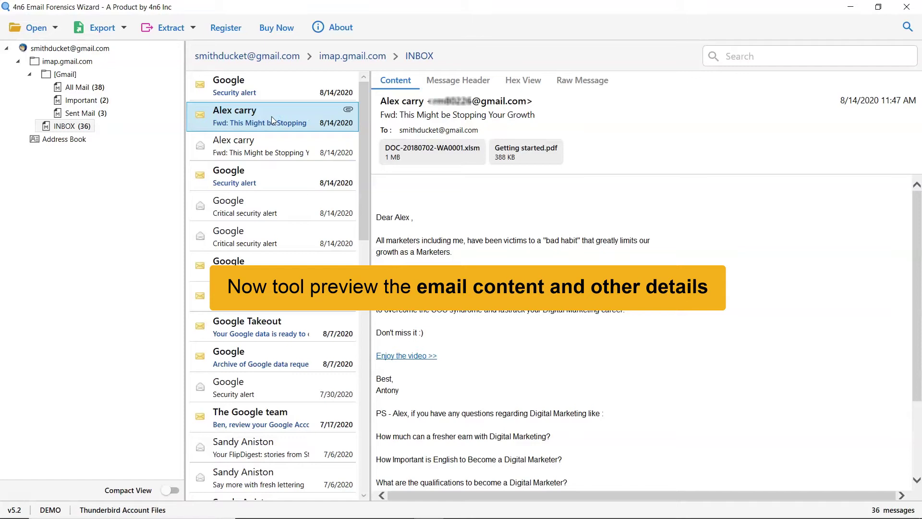
{"action": "right_click", "coordinate": [428, 166]}
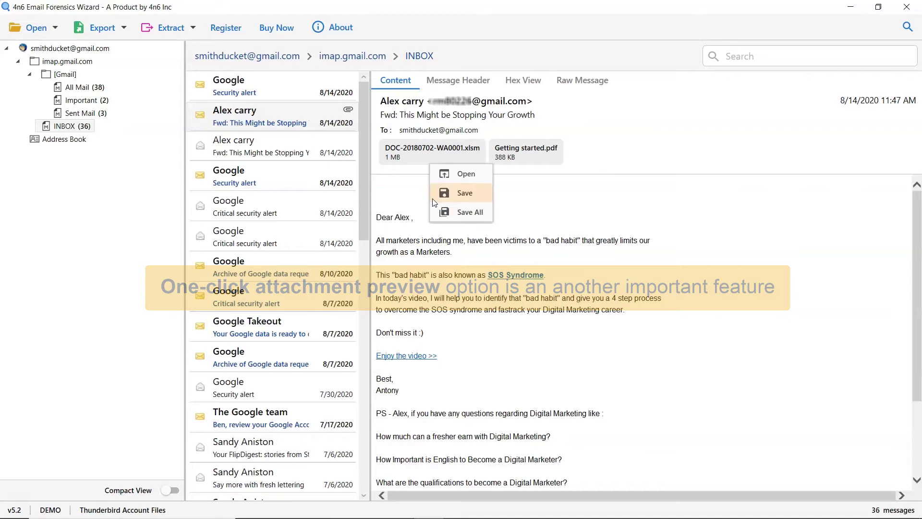
{"action": "key", "text": "Escape"}
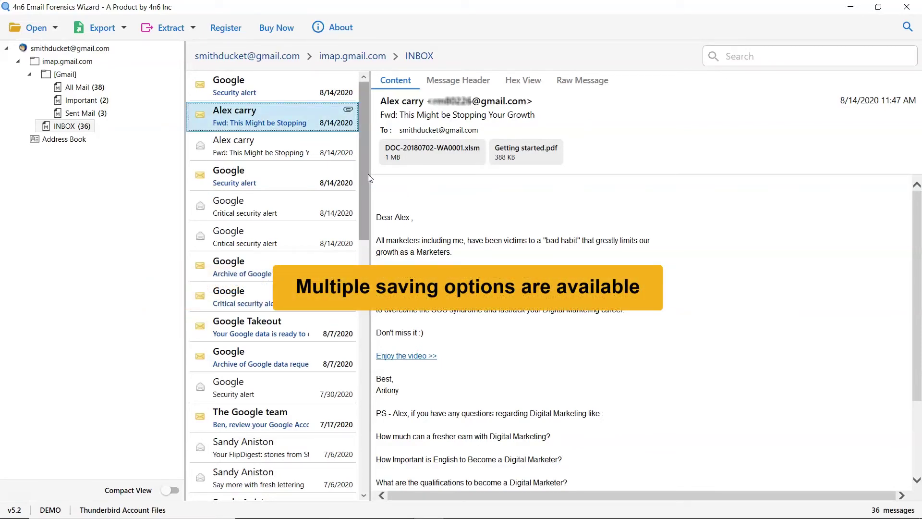
Step: Glance at the Export formats, then show the Extract options including Attachments
{"action": "left_click", "coordinate": [124, 31]}
{"action": "left_click", "coordinate": [125, 31]}
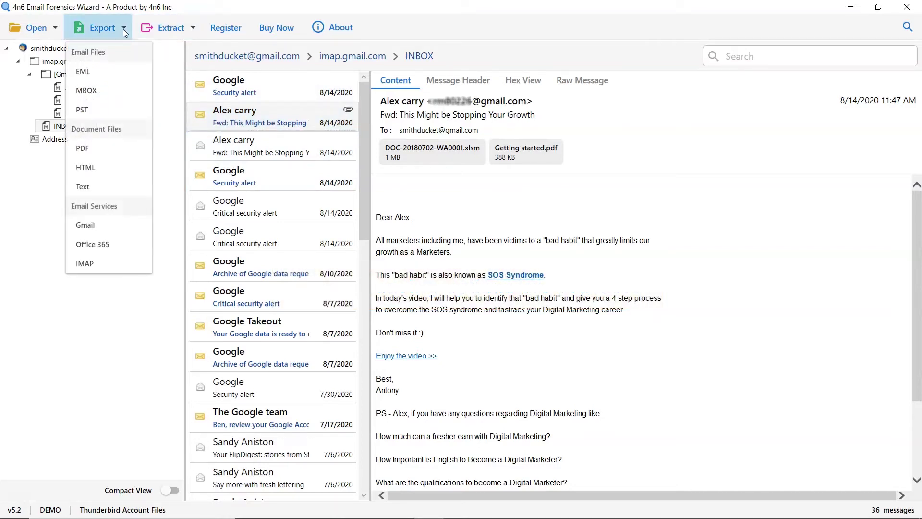
{"action": "left_click", "coordinate": [123, 29]}
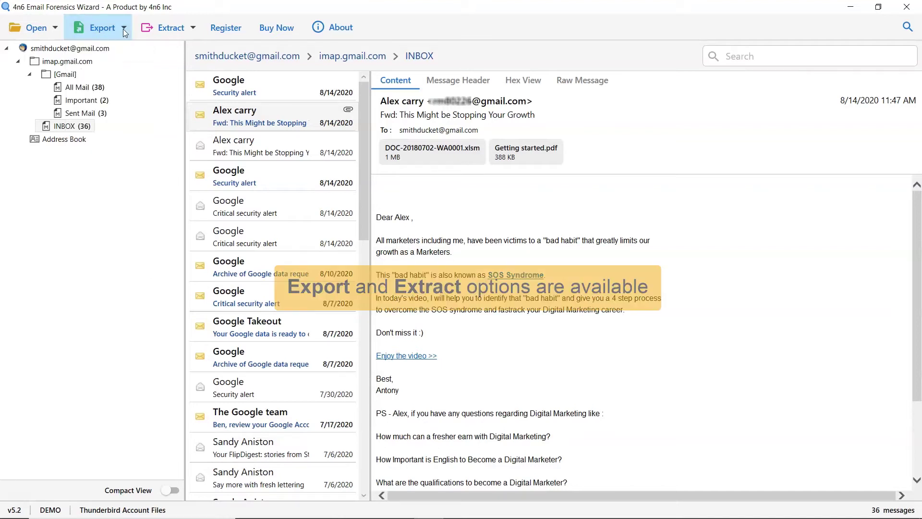
{"action": "left_click", "coordinate": [194, 29]}
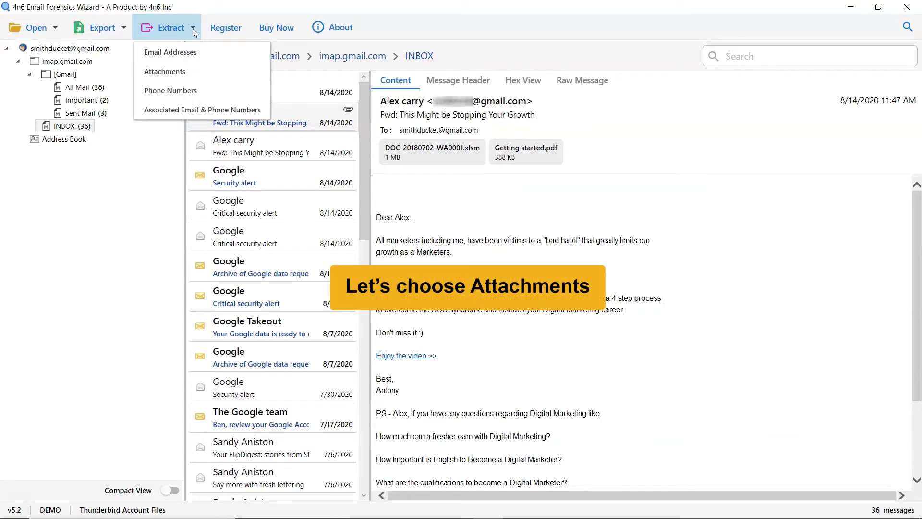
Step: Choose Extract Attachments and keep all folders, including Sent Mail and INBOX, ticked
{"action": "left_click", "coordinate": [202, 76]}
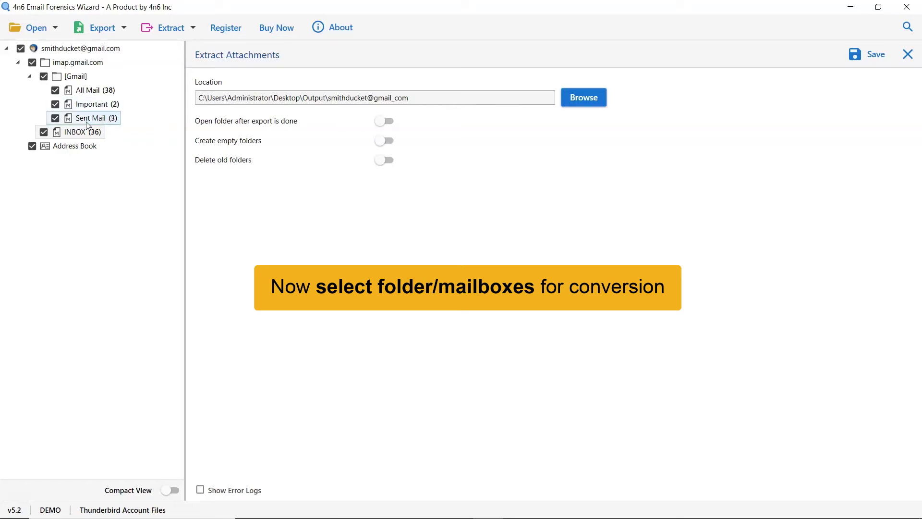
{"action": "left_click", "coordinate": [44, 132]}
{"action": "left_click", "coordinate": [55, 118]}
{"action": "left_click", "coordinate": [55, 118]}
{"action": "left_click", "coordinate": [43, 133]}
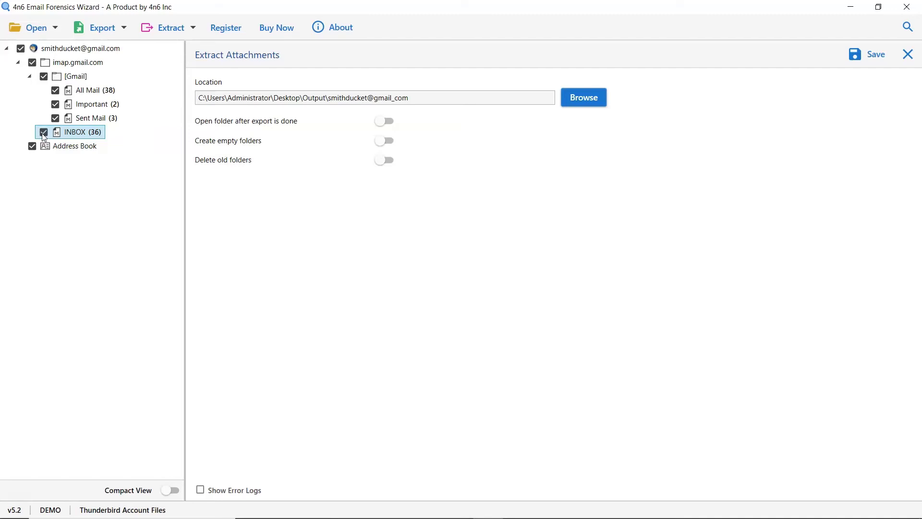
Step: Set the attachment output location to C:\Users\Administrator\Desktop\Output
{"action": "left_click", "coordinate": [583, 102]}
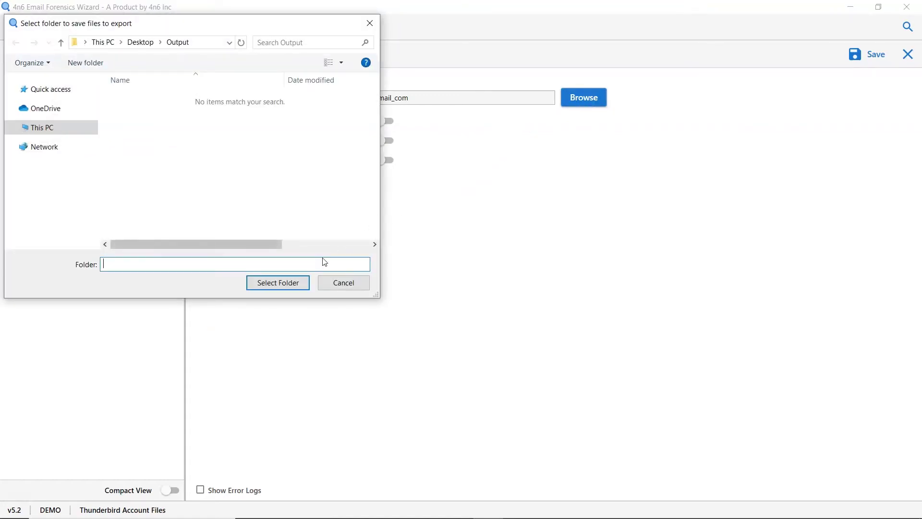
{"action": "left_click", "coordinate": [276, 286]}
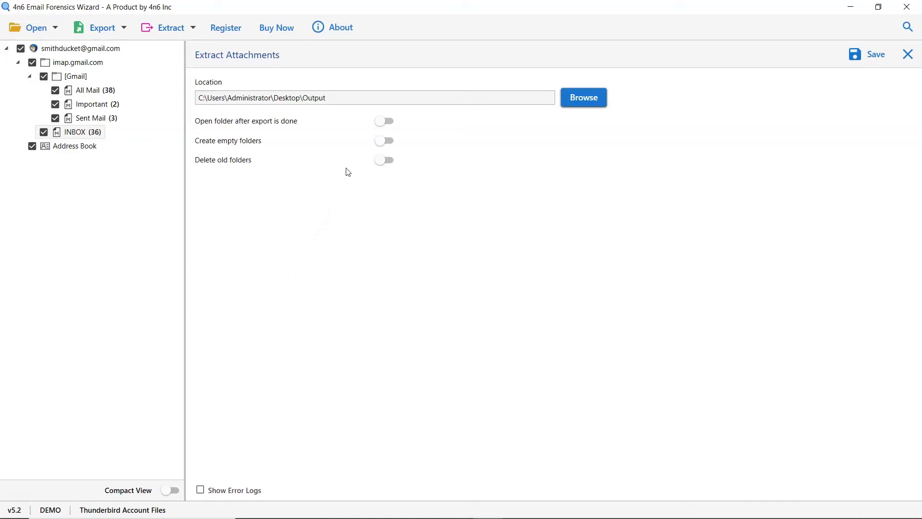
{"action": "left_click", "coordinate": [382, 127]}
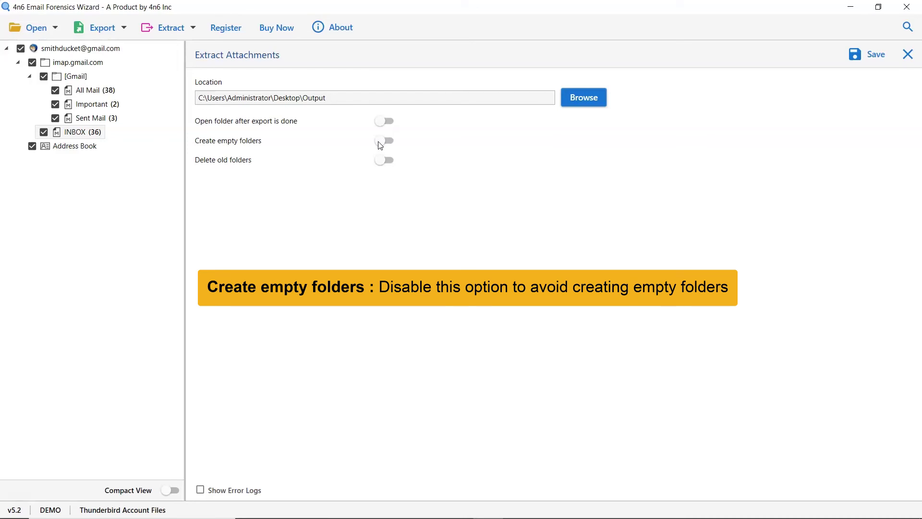
{"action": "left_click", "coordinate": [380, 144]}
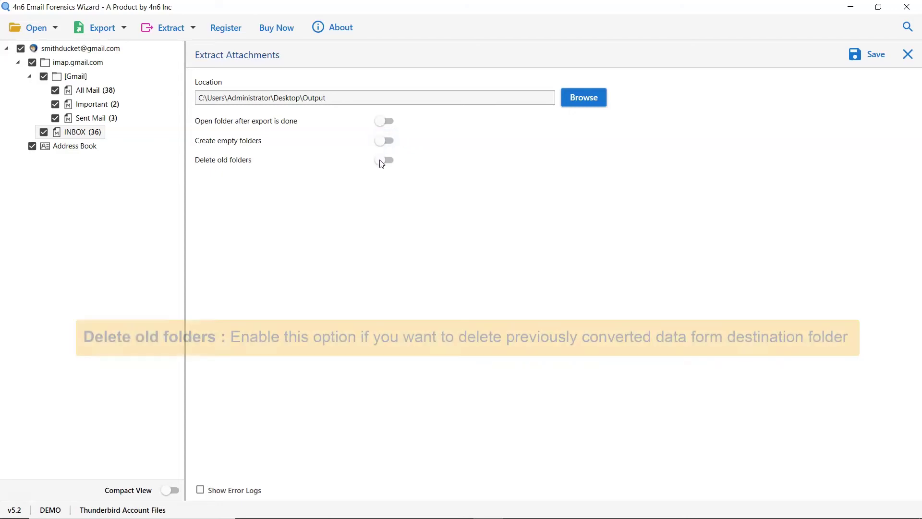
{"action": "left_click", "coordinate": [384, 160]}
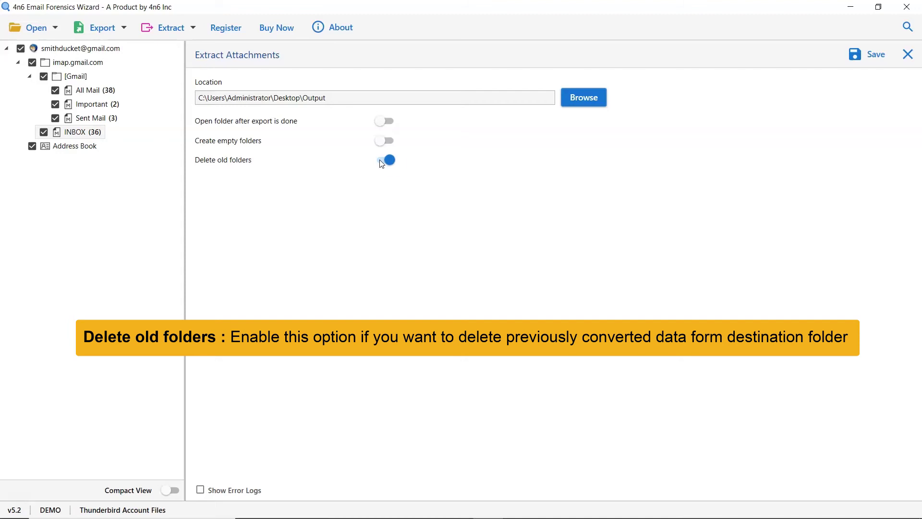
{"action": "left_click", "coordinate": [383, 161]}
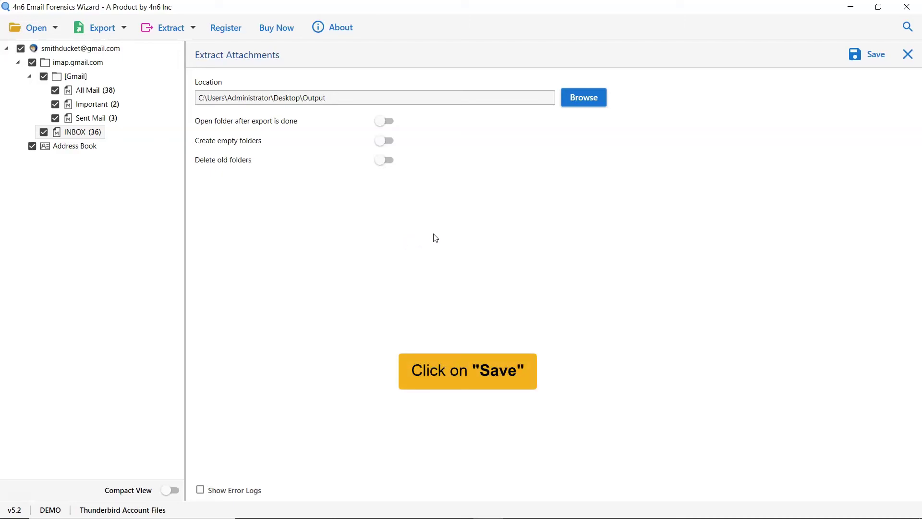
Step: Save the attachment extraction and dismiss the Demo Edition limit notice
{"action": "left_click", "coordinate": [877, 57]}
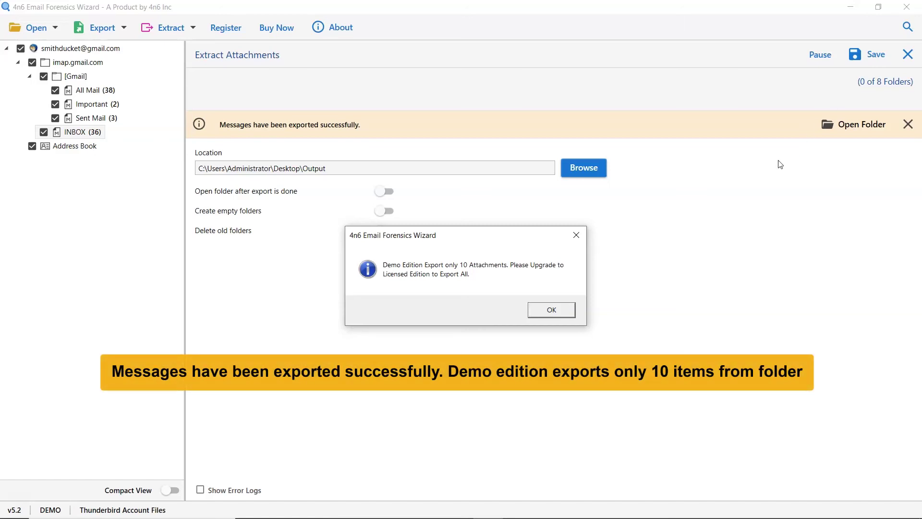
{"action": "left_click", "coordinate": [551, 312]}
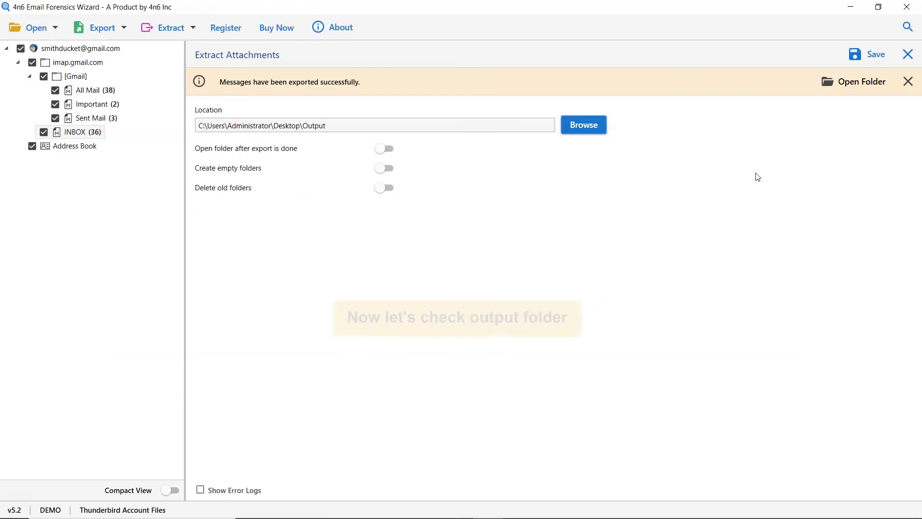
Step: Open the output folder and browse into imap_gmail_com > [Gmail] > All Mail
{"action": "left_click", "coordinate": [852, 90]}
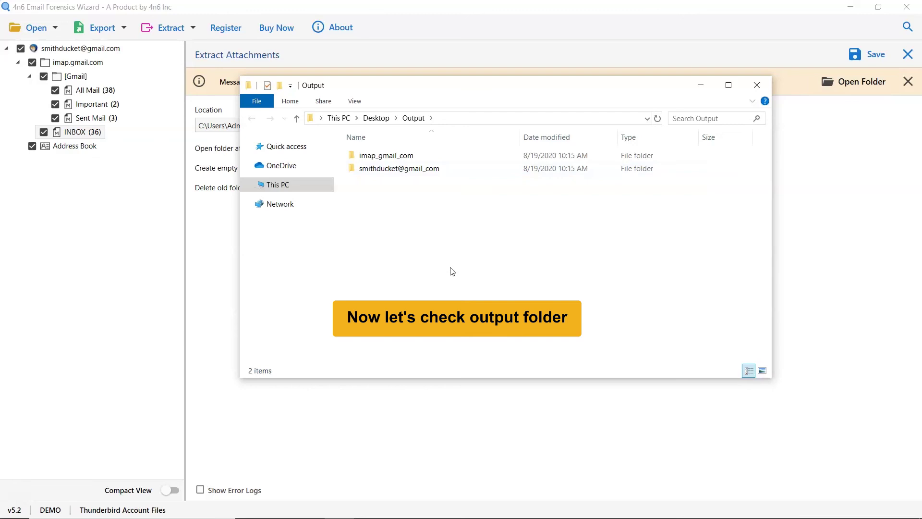
{"action": "left_click", "coordinate": [392, 159]}
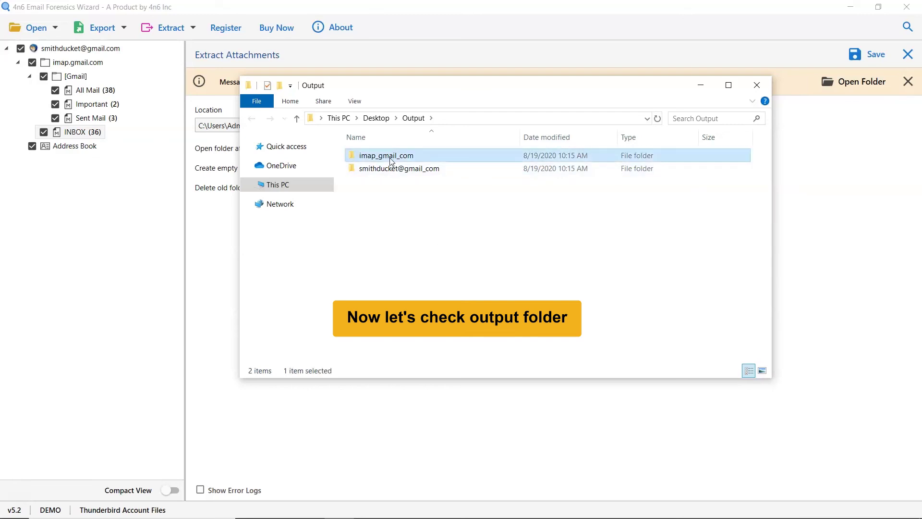
{"action": "double_click", "coordinate": [391, 158]}
{"action": "left_click", "coordinate": [392, 161]}
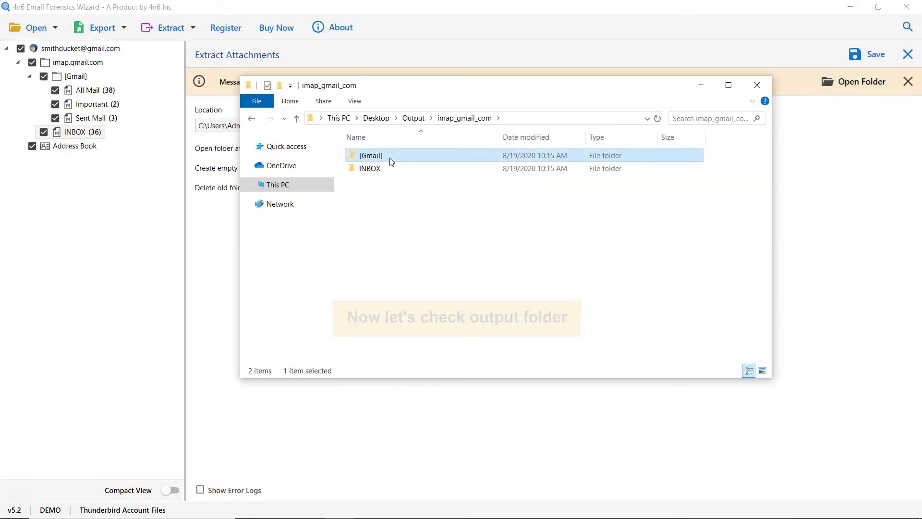
{"action": "double_click", "coordinate": [391, 161]}
{"action": "double_click", "coordinate": [392, 159]}
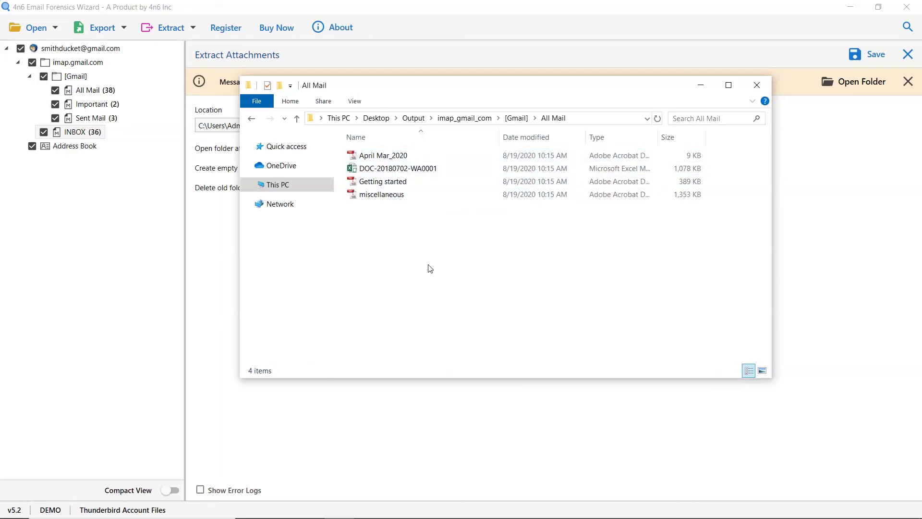
{"action": "key", "text": "alt+Left"}
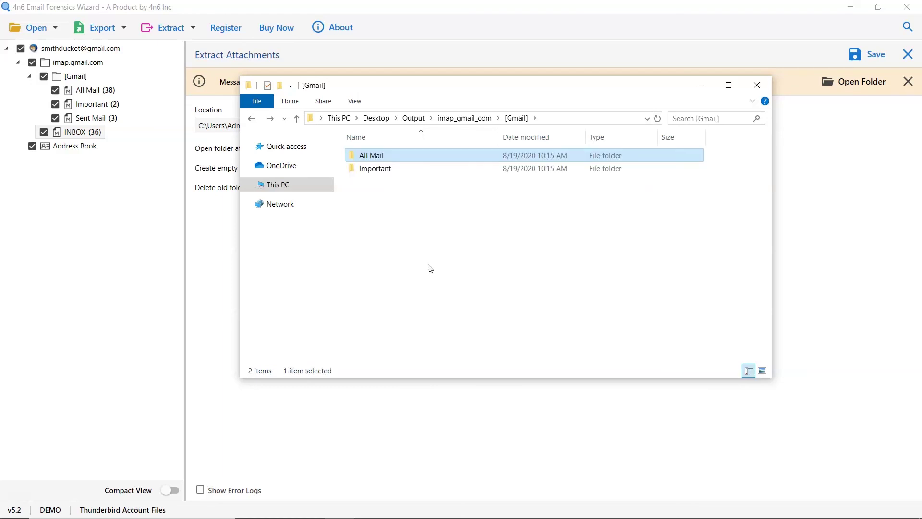
{"action": "key", "text": "alt+Right"}
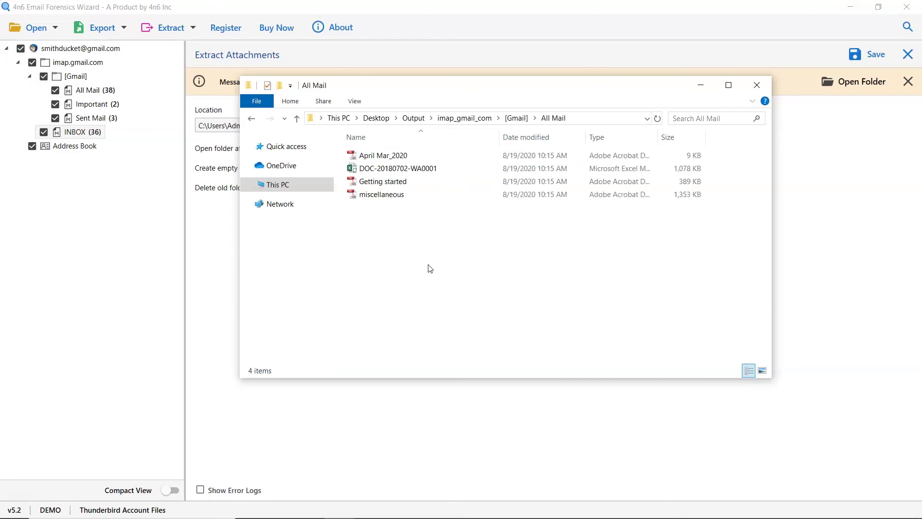
Step: Open [Gmail] > Important showing DOC-20180702-WA0001 and Getting started
{"action": "left_click", "coordinate": [296, 118]}
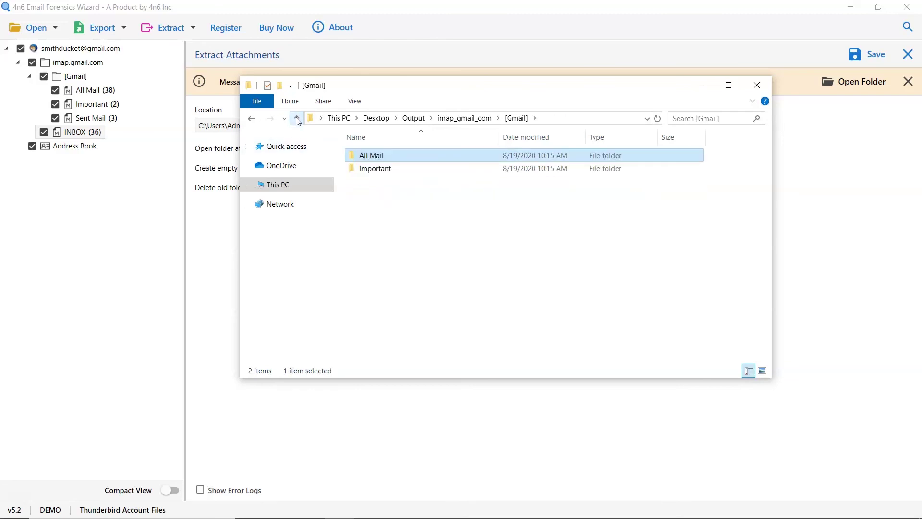
{"action": "left_click", "coordinate": [375, 169]}
{"action": "double_click", "coordinate": [375, 169]}
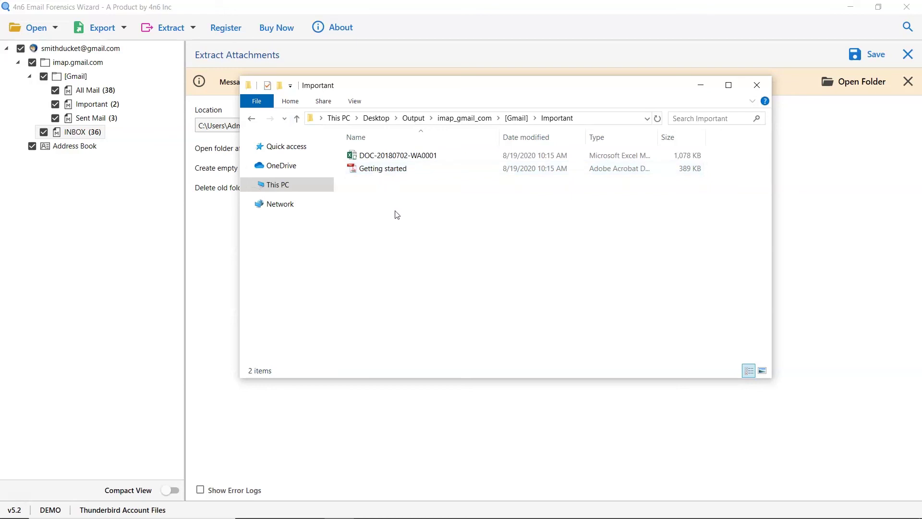